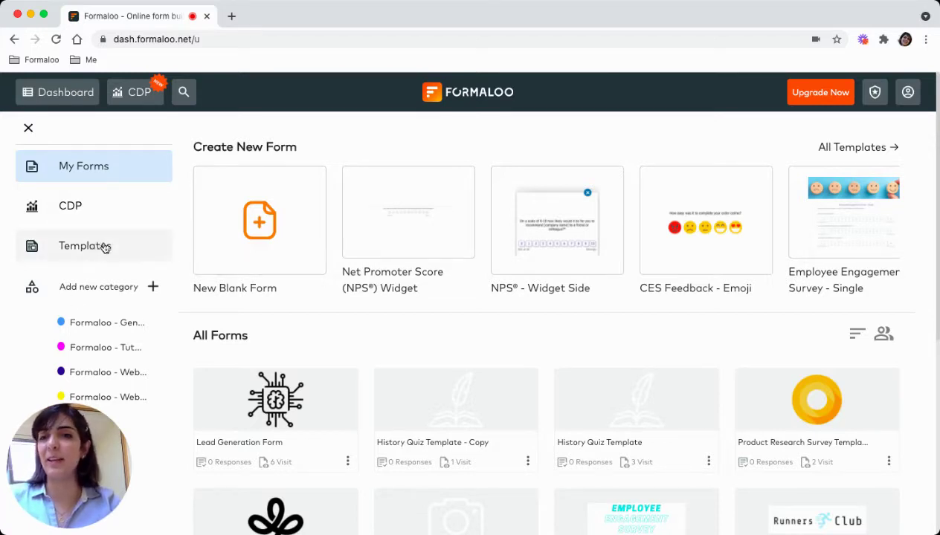
- Open the Templates gallery from the My Forms dashboard
left_click(91, 244)
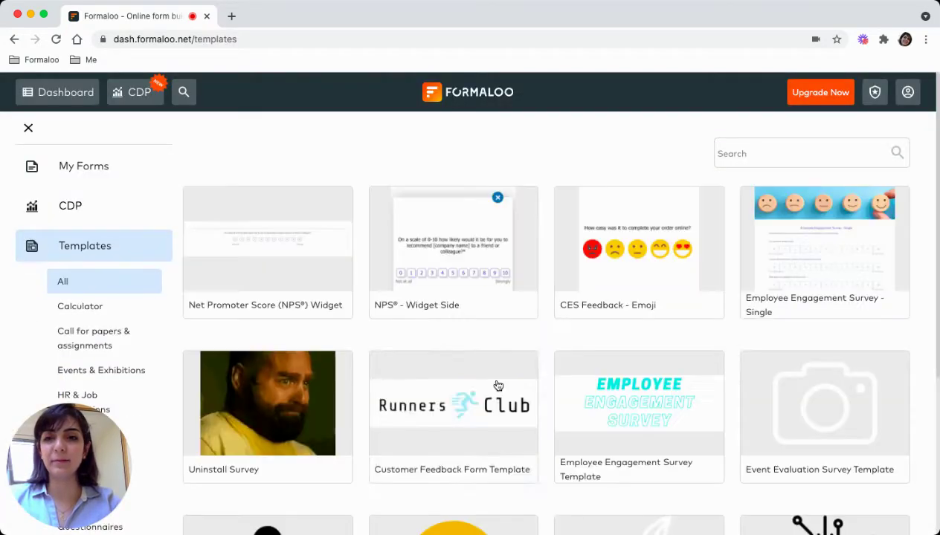
- Dismiss the guided tour popup and go to the second page of templates
mouse_move(498, 385)
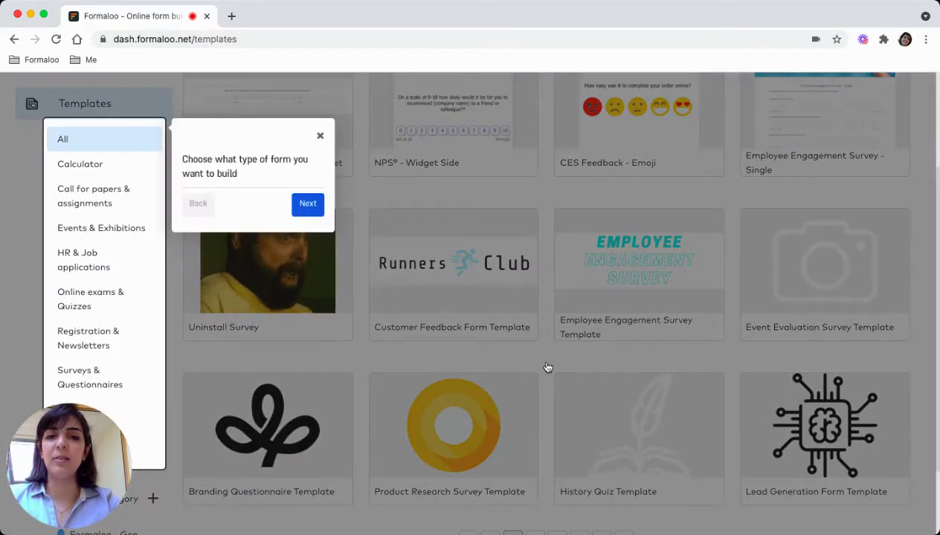
left_click(547, 367)
scroll(542, 360, "down", 3)
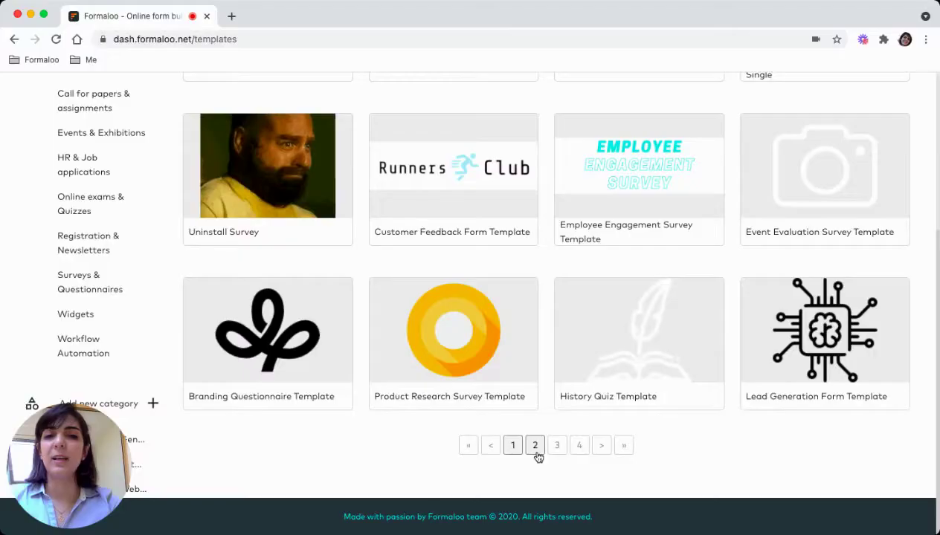
left_click(536, 445)
- Open the demo preview of the 'Get your perfect t-shirt!' template
mouse_move(563, 223)
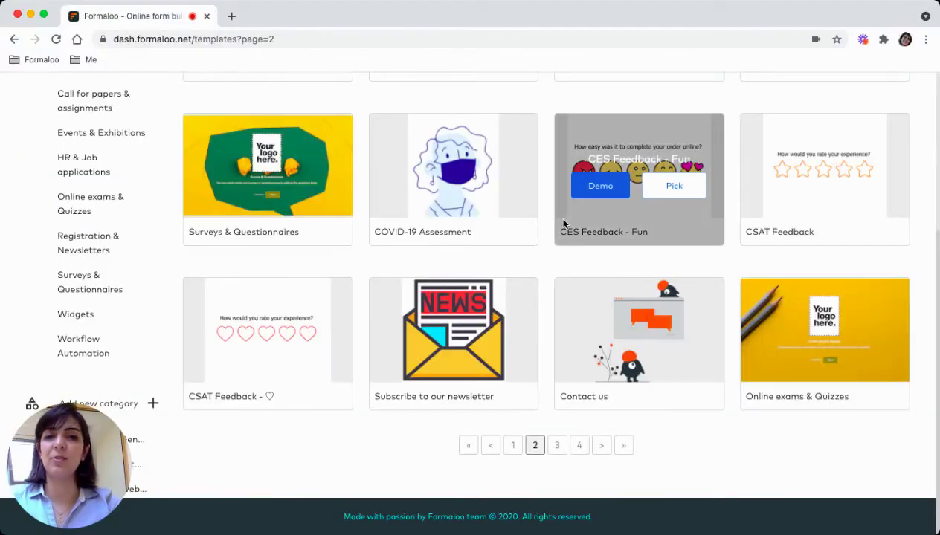
scroll(563, 223, "up", 3)
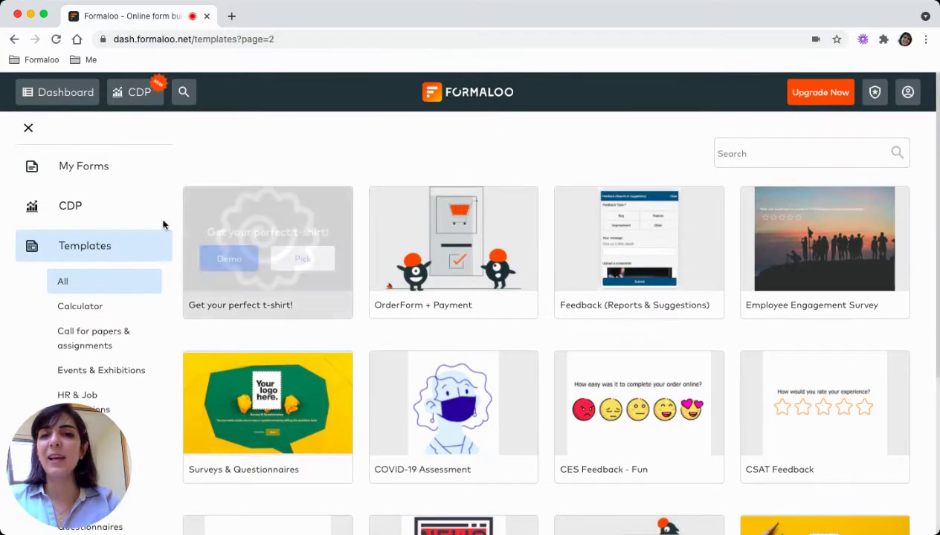
mouse_move(283, 235)
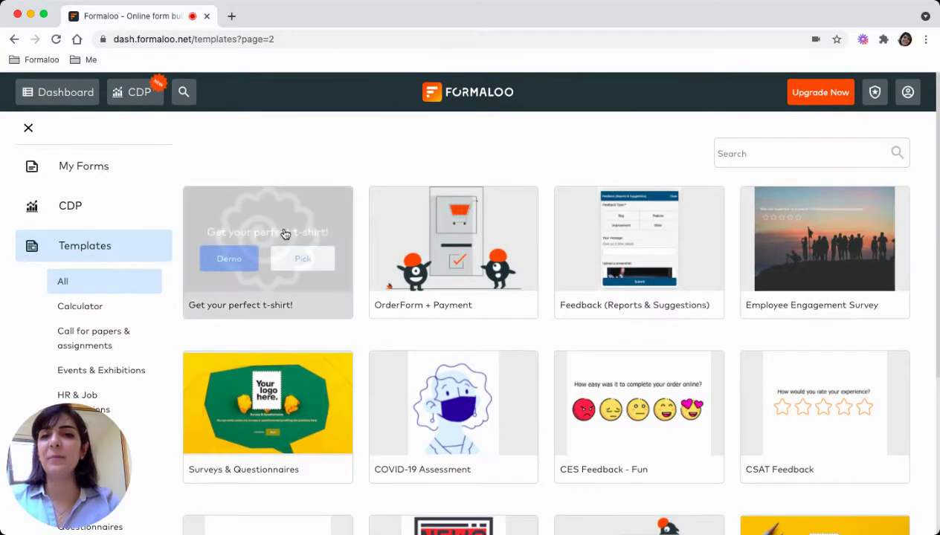
left_click(229, 258)
- Preview the t-shirt template at tablet and phone sizes, then pick it to make a copy
scroll(666, 204, "down", 1)
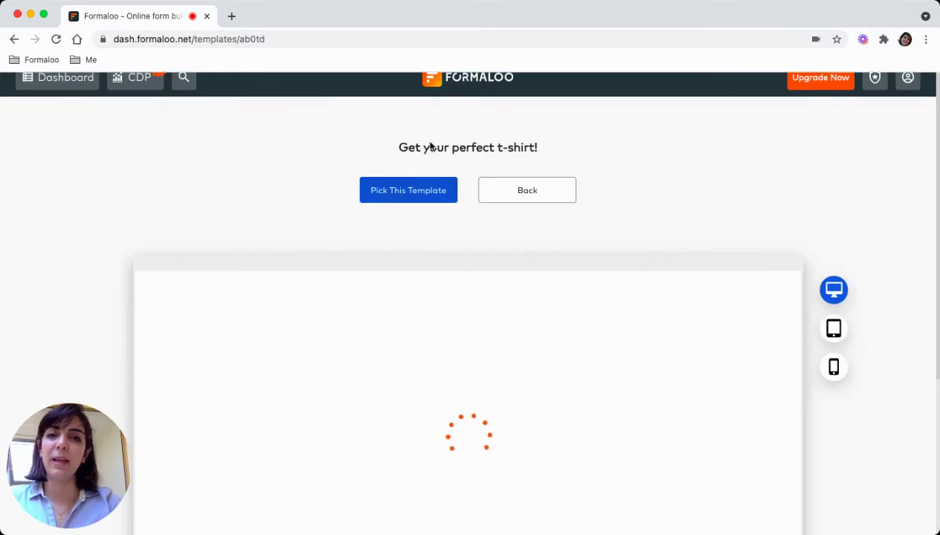
scroll(647, 225, "down", 3)
scroll(646, 223, "down", 1)
scroll(645, 229, "down", 1)
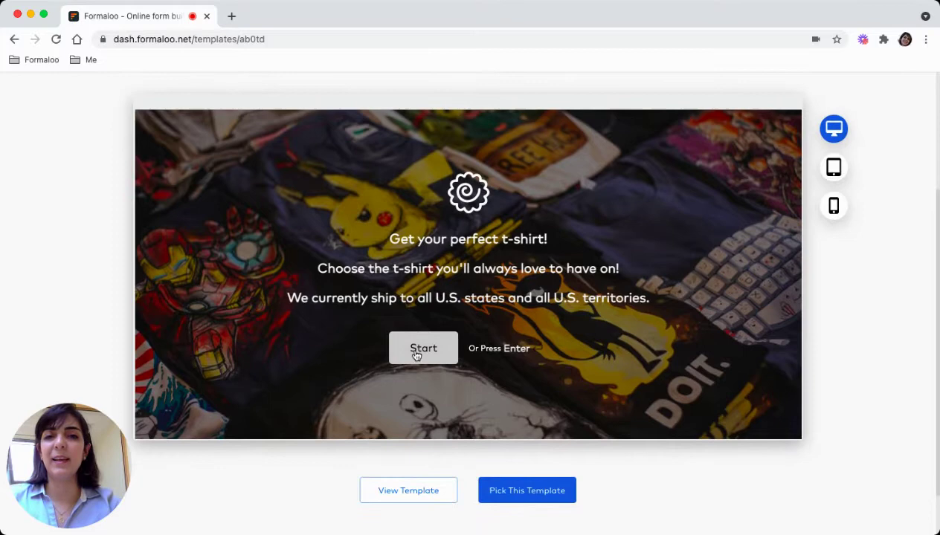
left_click(833, 168)
left_click(773, 222)
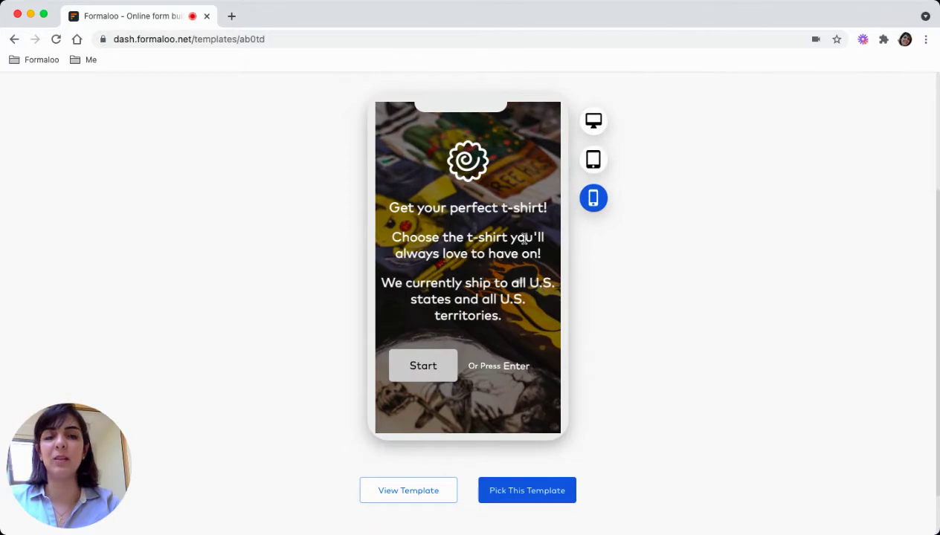
left_click(551, 488)
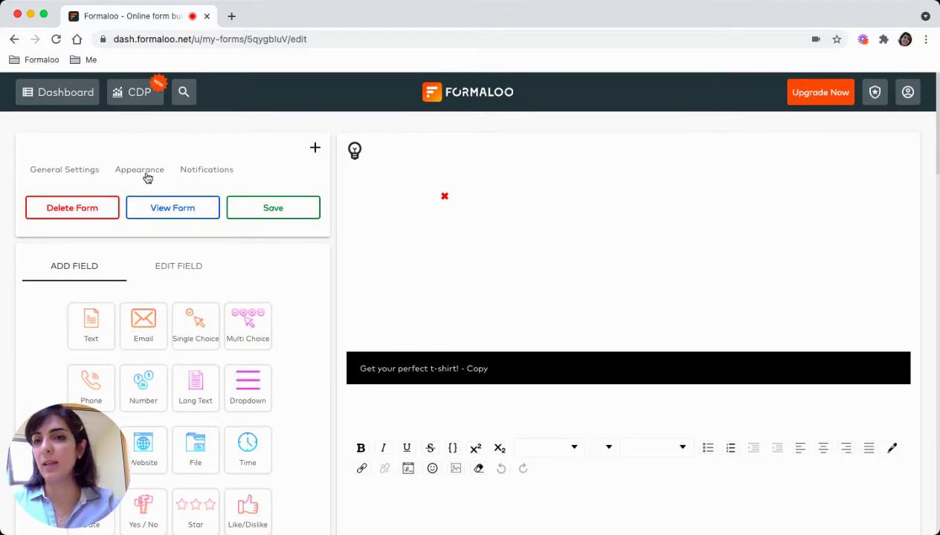
- Apply the Dark default theme to the form copy and view its notification settings
left_click(152, 173)
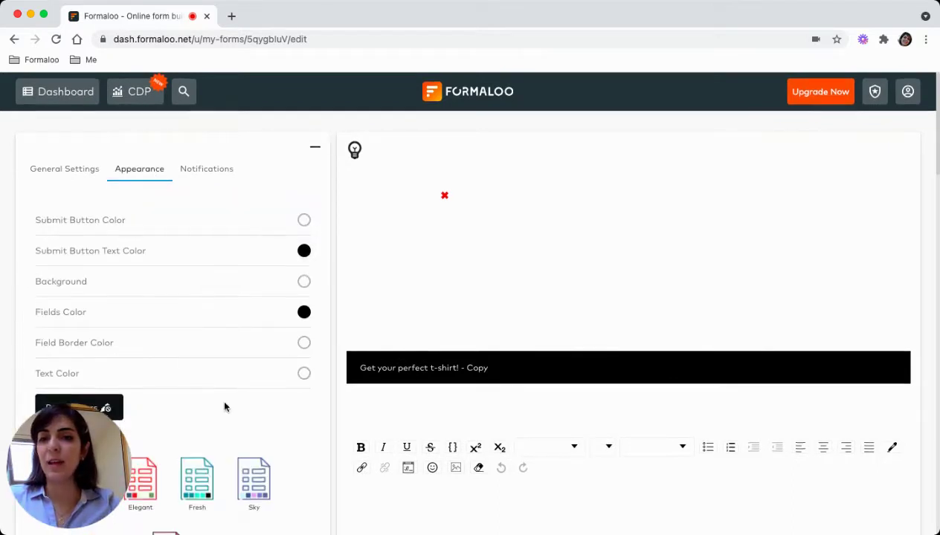
scroll(224, 404, "down", 3)
left_click(133, 355)
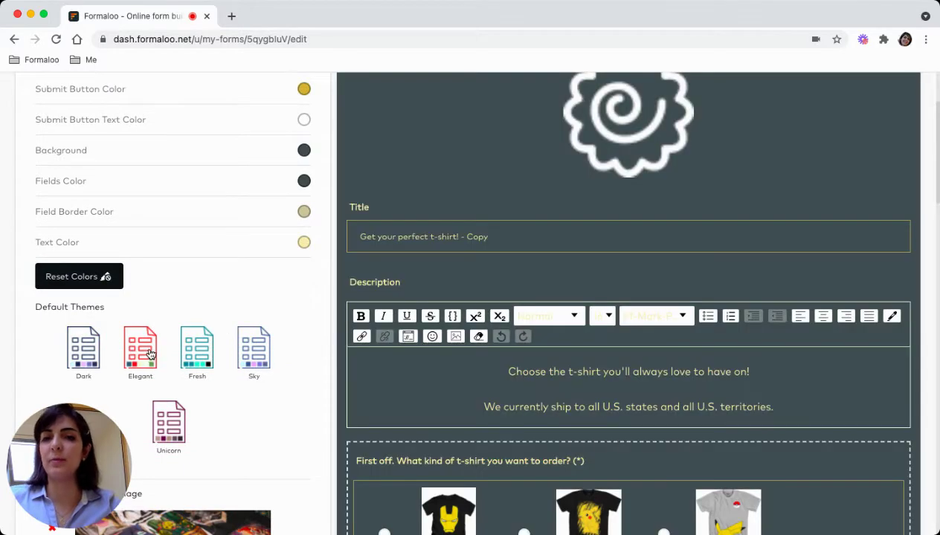
scroll(168, 130, "up", 3)
scroll(295, 319, "down", 10)
scroll(294, 319, "up", 10)
scroll(202, 172, "up", 5)
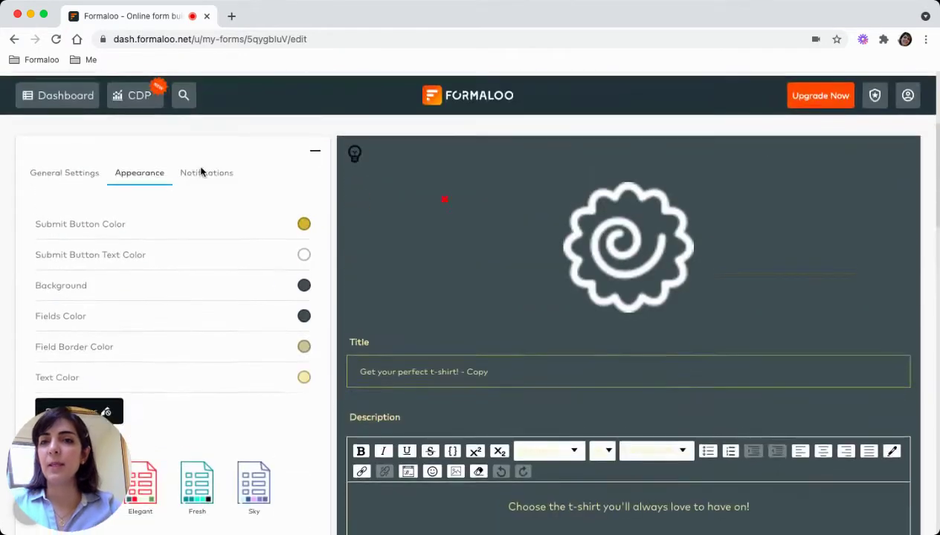
left_click(208, 173)
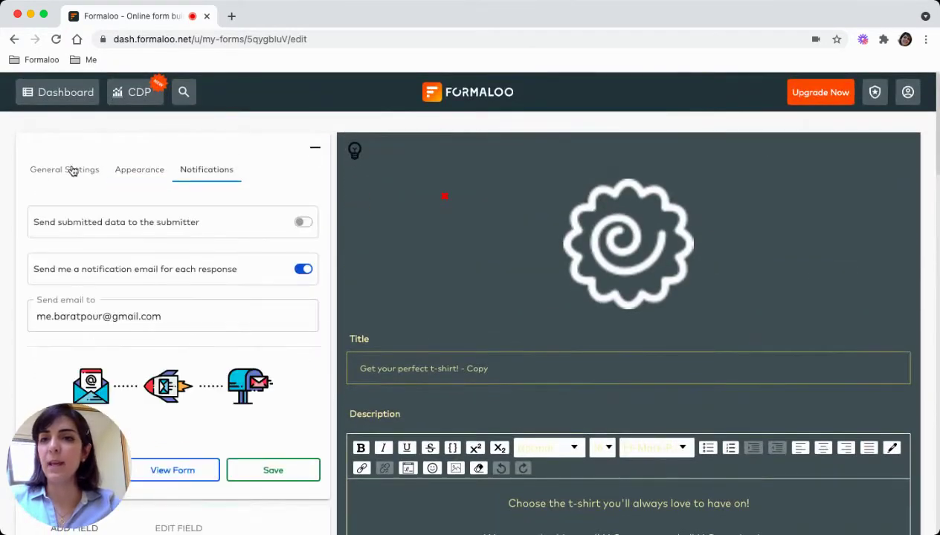
- Remove the ' - Copy' suffix from the form title
left_click(314, 148)
scroll(621, 352, "down", 1)
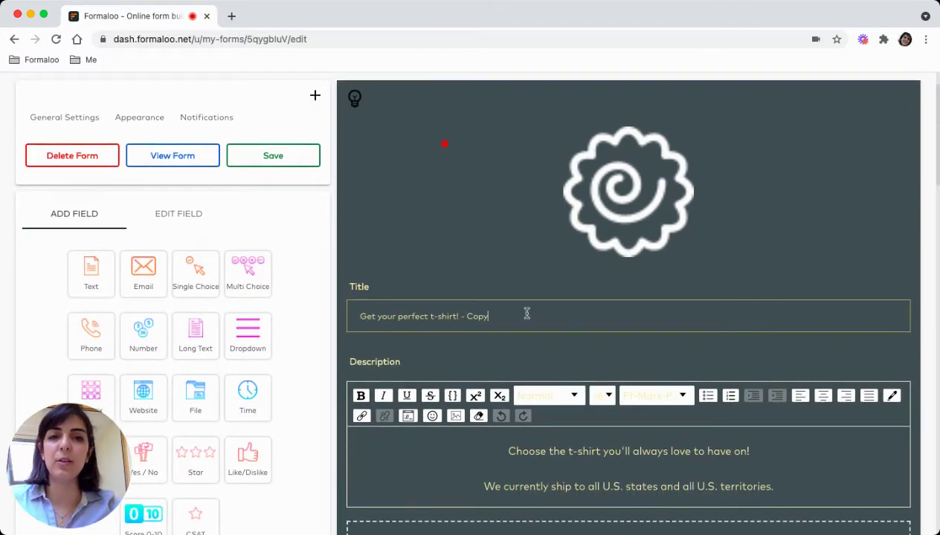
key("shift+Left")
key("shift+Left")
key("shift+Left")
key("shift+Left")
key("shift+Left")
key("shift+Left")
key("shift+Left")
key("BackSpace")
scroll(525, 256, "down", 4)
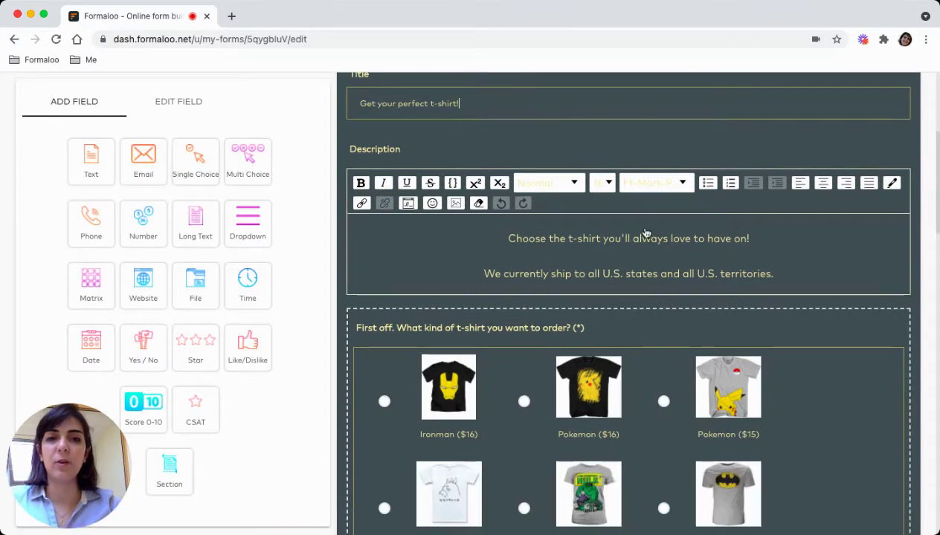
scroll(627, 240, "down", 3)
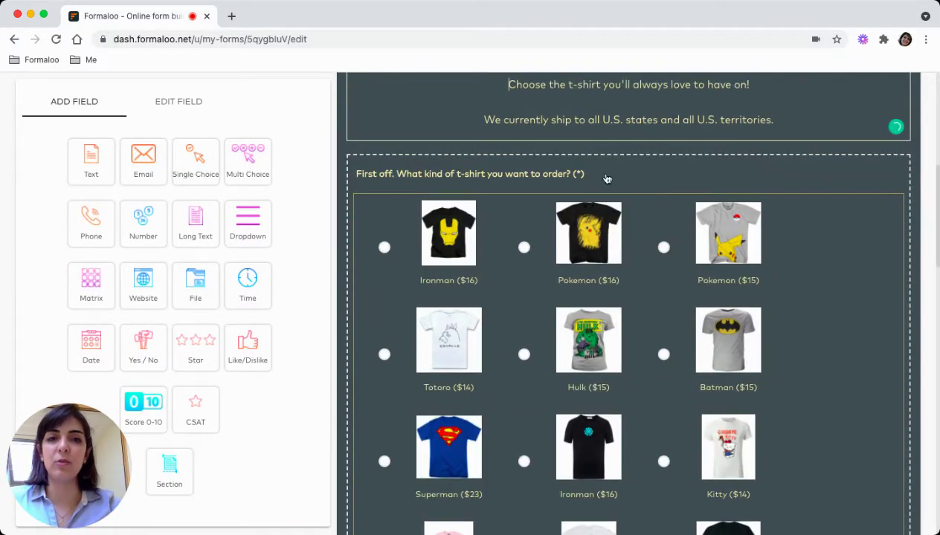
- Open the settings of the required t-shirt choice question with image options like Ironman ($16)
left_click(623, 196)
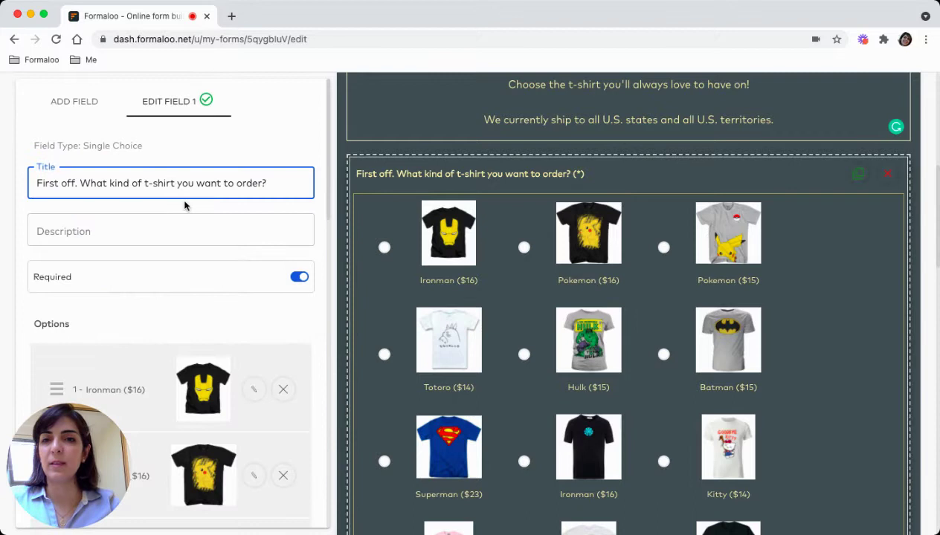
left_click(77, 103)
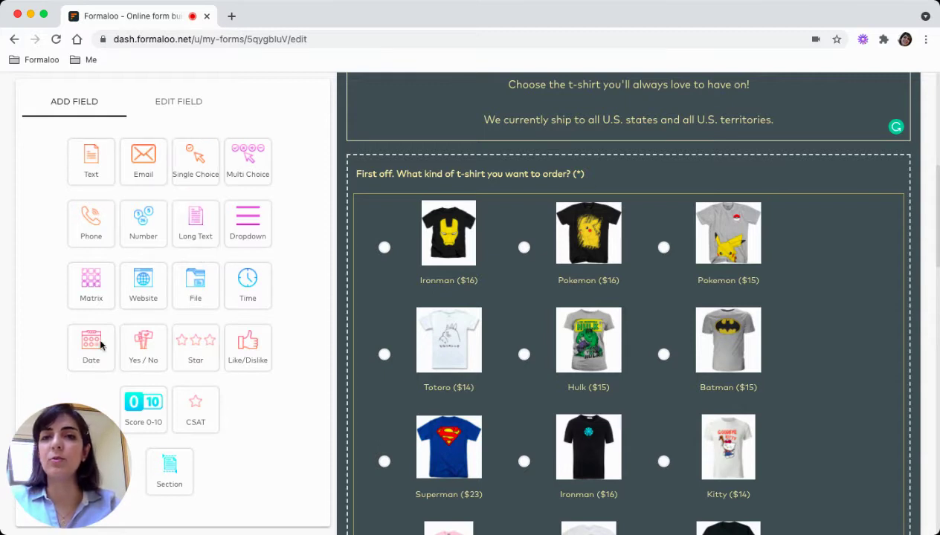
left_click(192, 110)
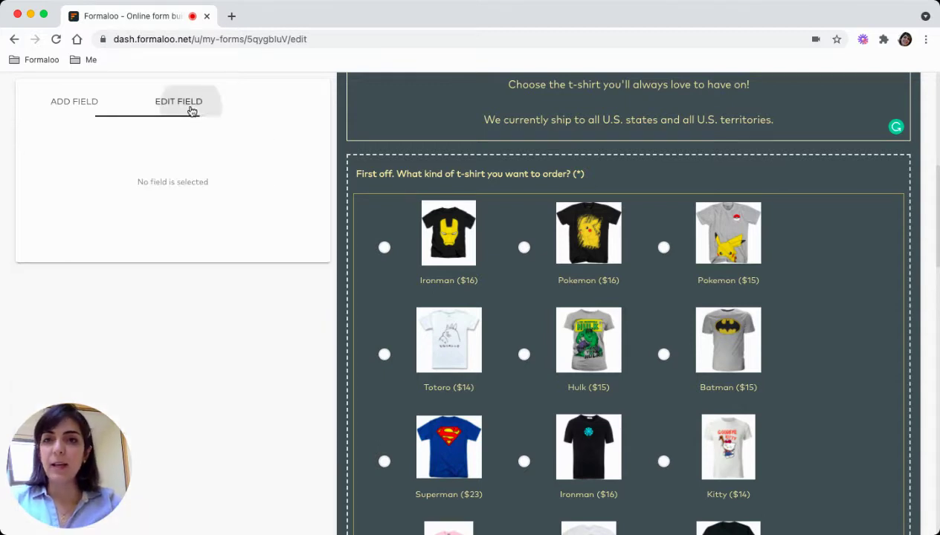
left_click(640, 176)
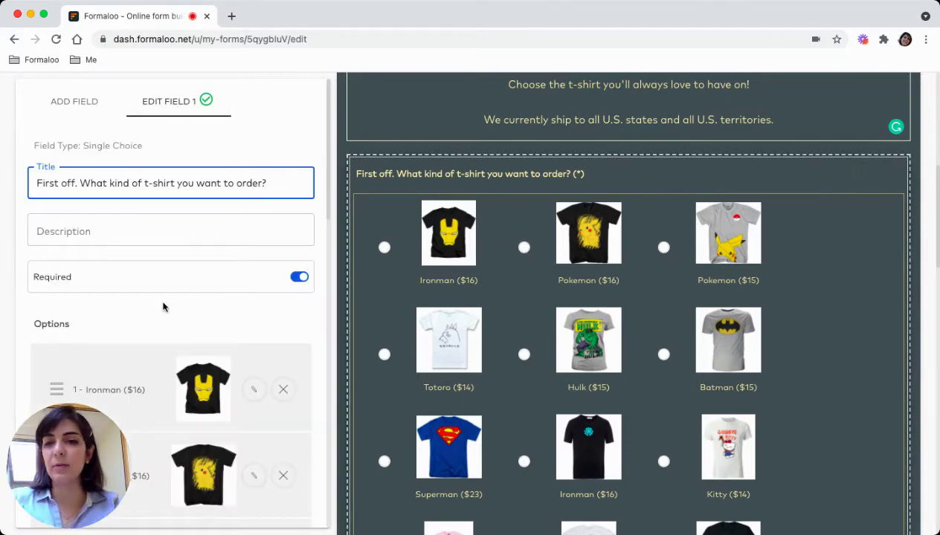
scroll(164, 307, "down", 3)
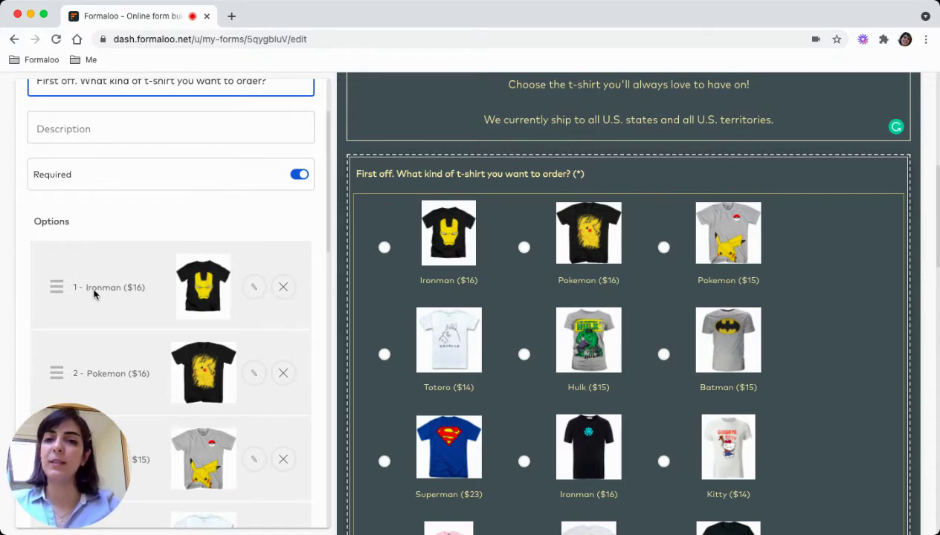
scroll(625, 403, "down", 10)
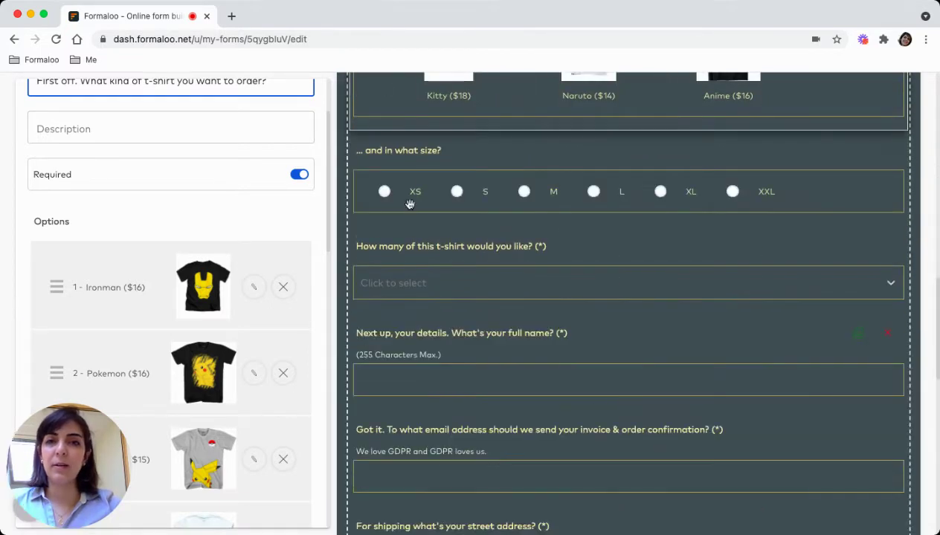
- Move from the size question to the quantity dropdown and review its numbered options
left_click(414, 167)
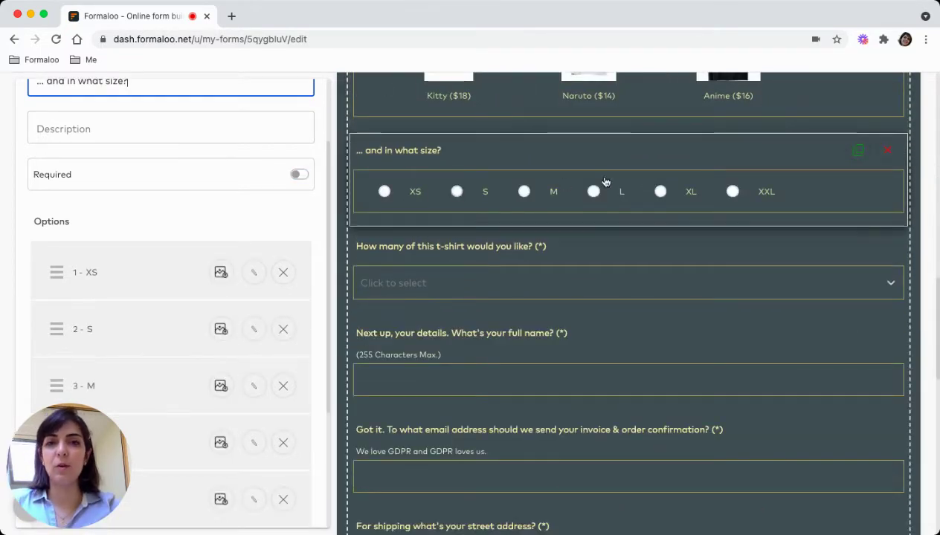
left_click(514, 254)
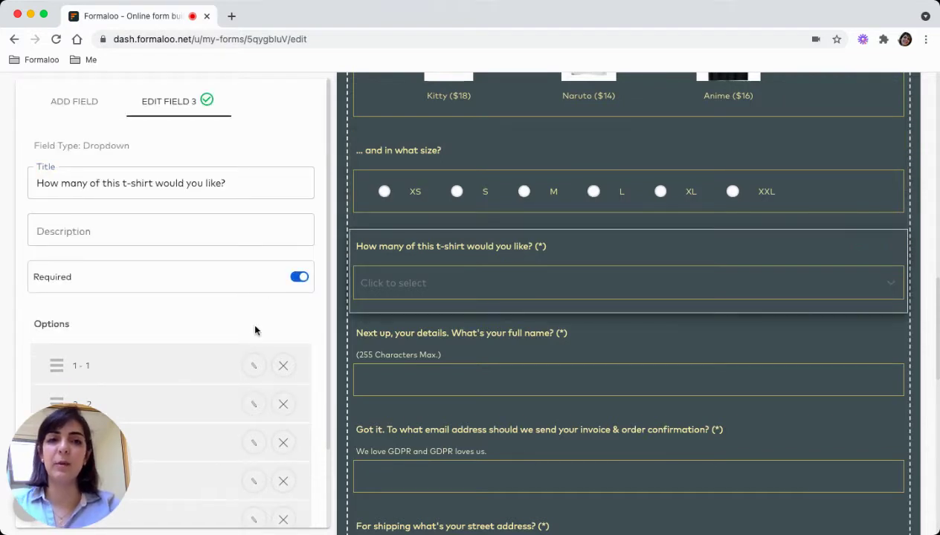
scroll(255, 330, "down", 1)
scroll(111, 127, "up", 1)
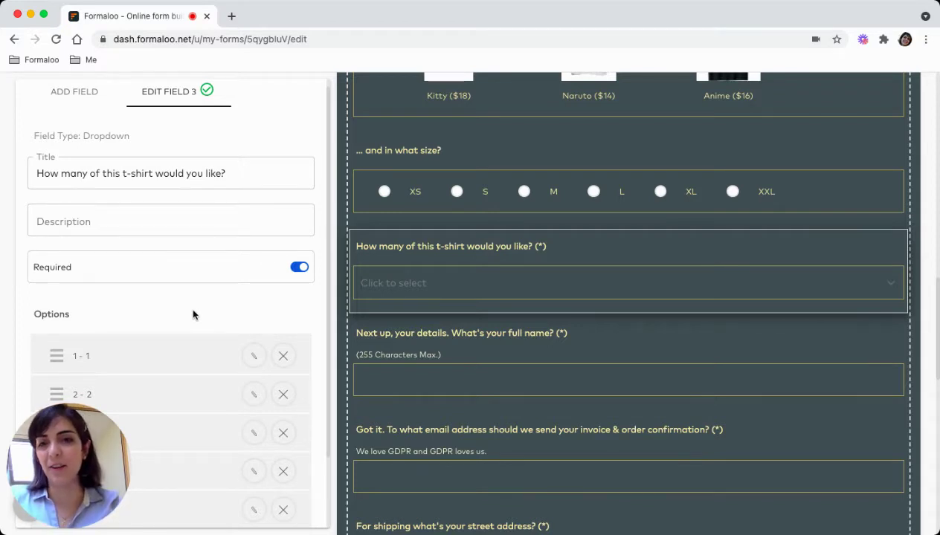
scroll(190, 313, "down", 3)
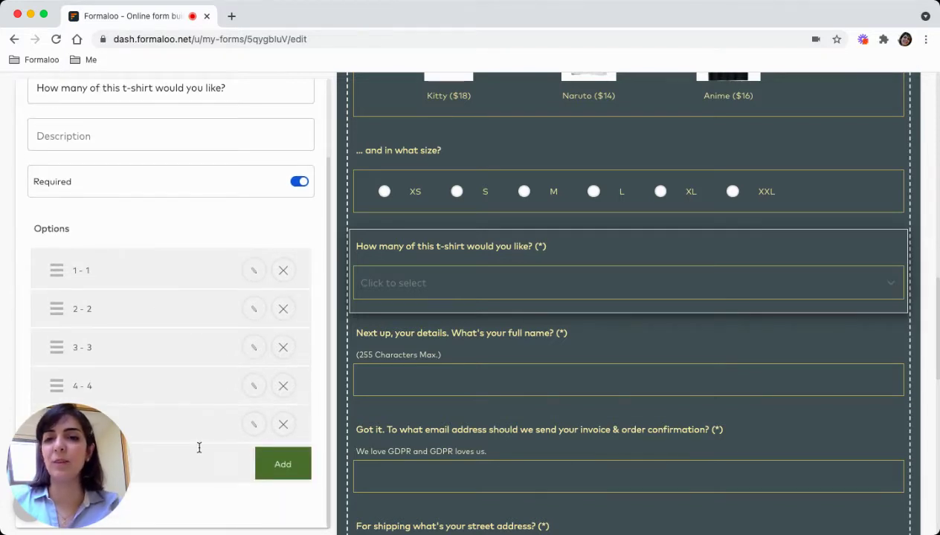
scroll(153, 233, "up", 3)
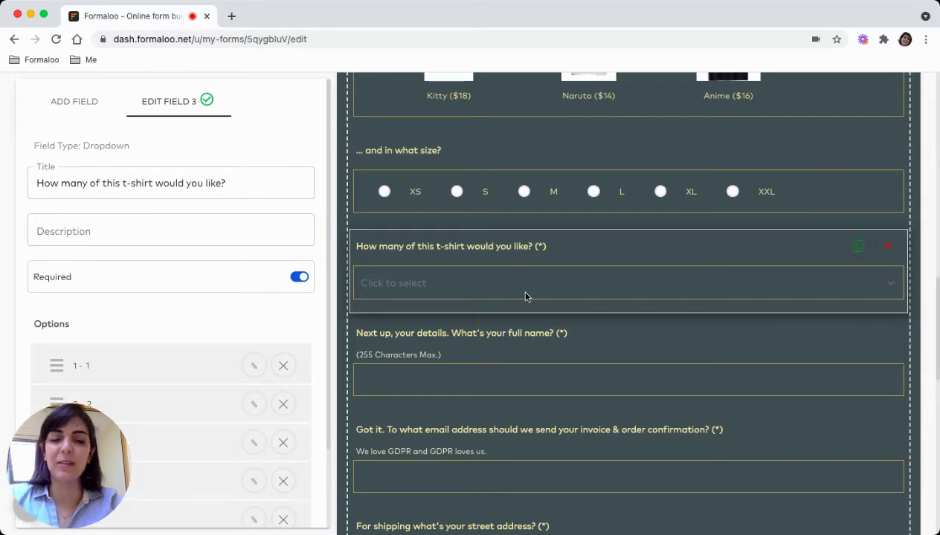
- Step through the full-name, email, street, postal and city questions to the shipping question
left_click(637, 345)
scroll(637, 345, "down", 4)
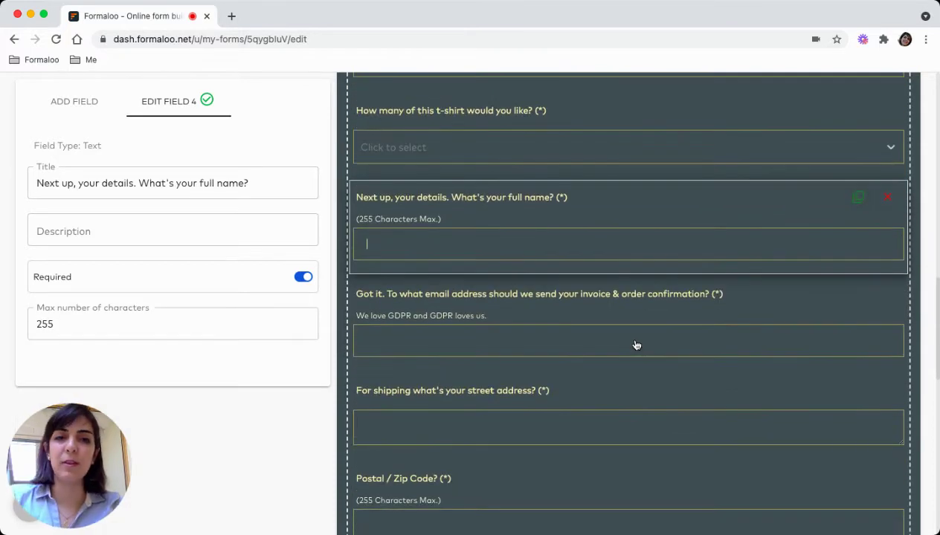
left_click(639, 297)
scroll(638, 290, "down", 4)
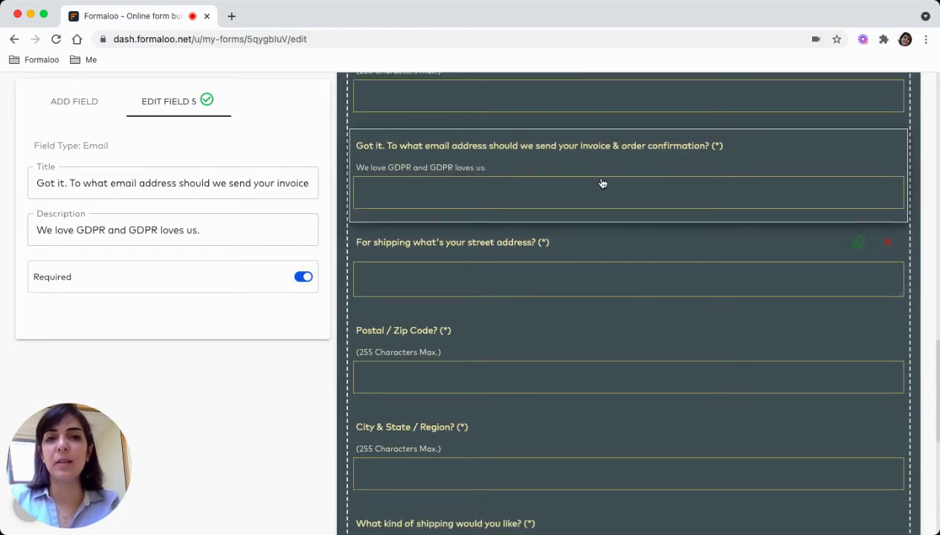
left_click(470, 273)
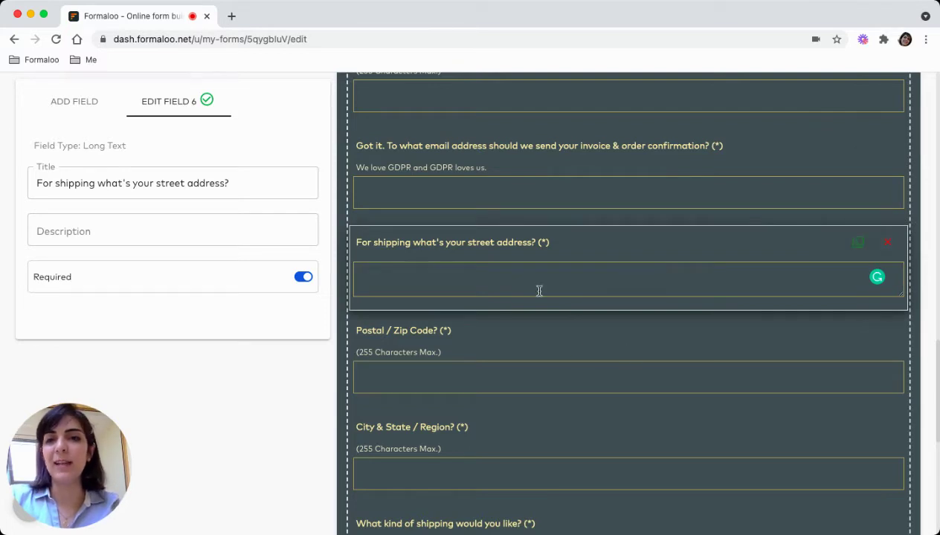
left_click(662, 351)
left_click(581, 434)
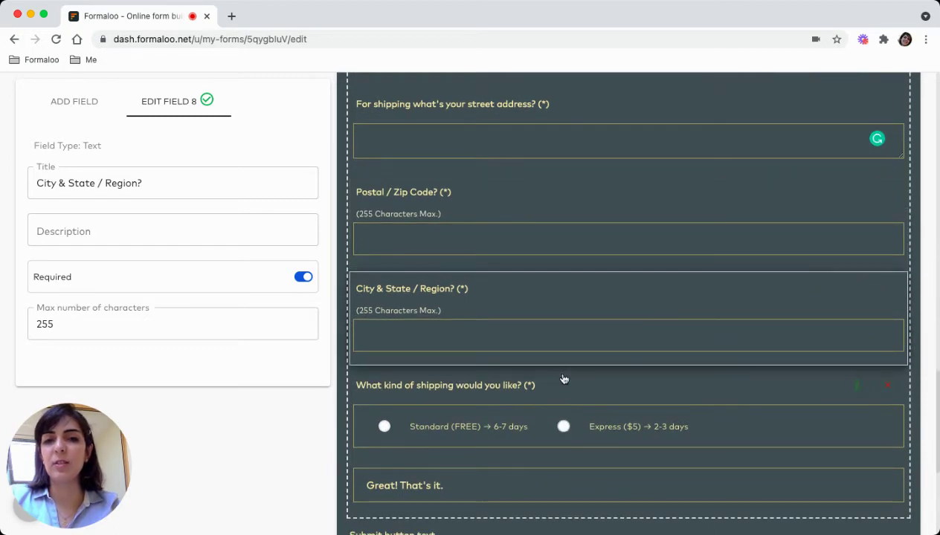
left_click(562, 392)
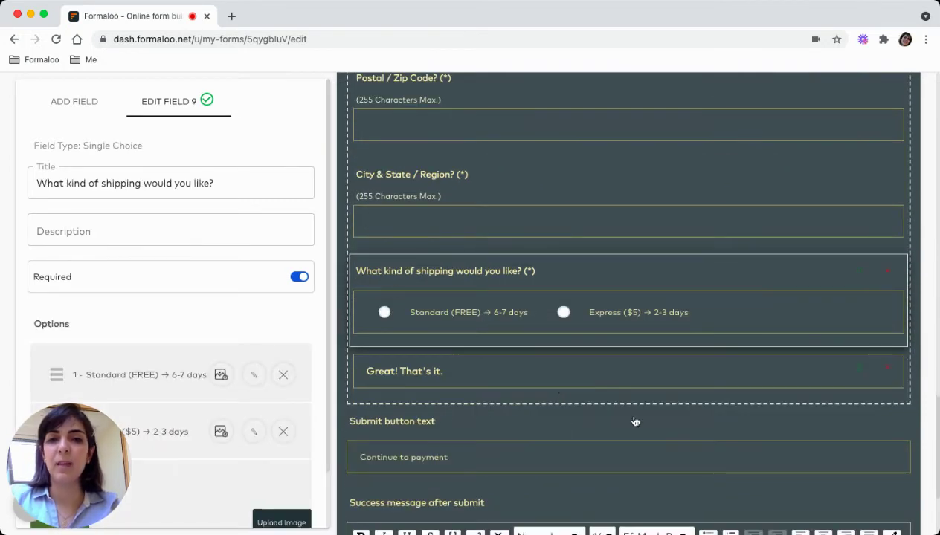
scroll(595, 372, "down", 3)
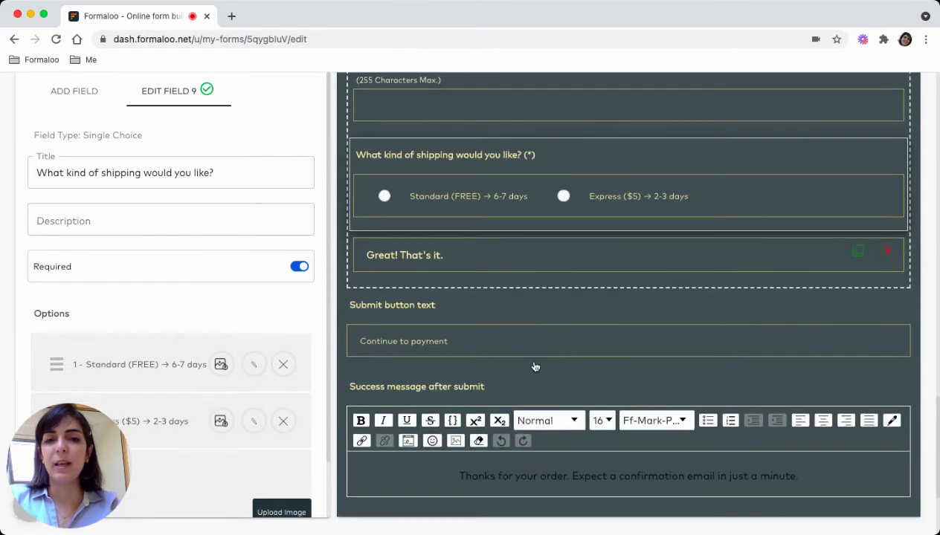
triple_click(351, 341)
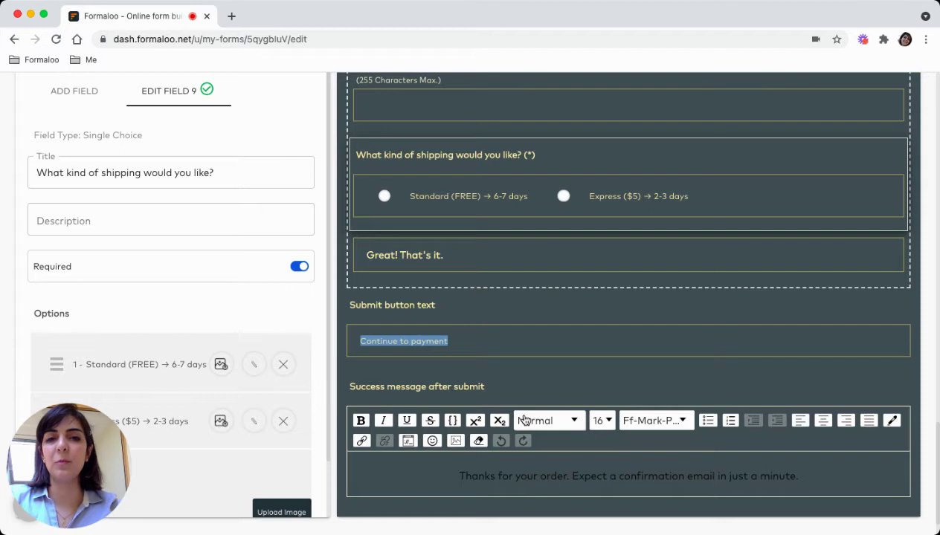
left_click_drag(448, 481, 835, 494)
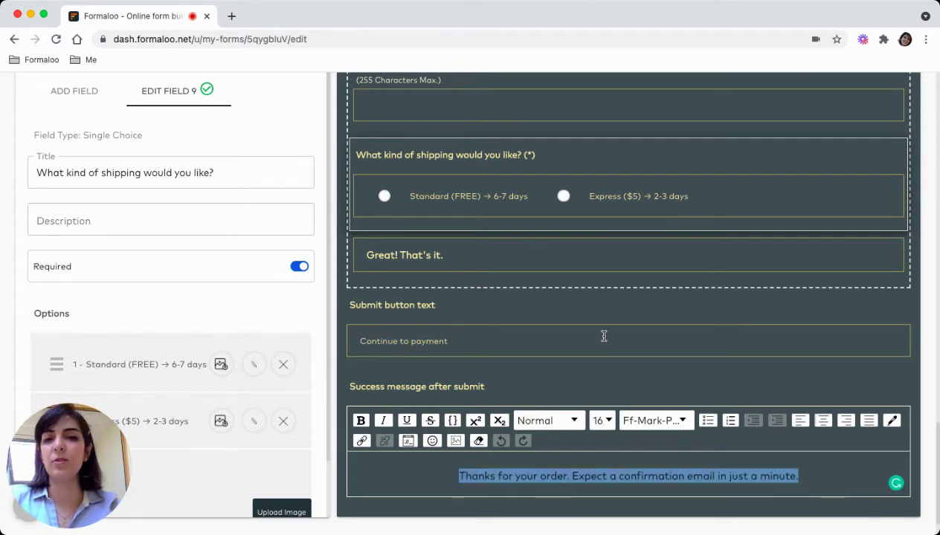
scroll(604, 334, "up", 1)
scroll(602, 331, "down", 3)
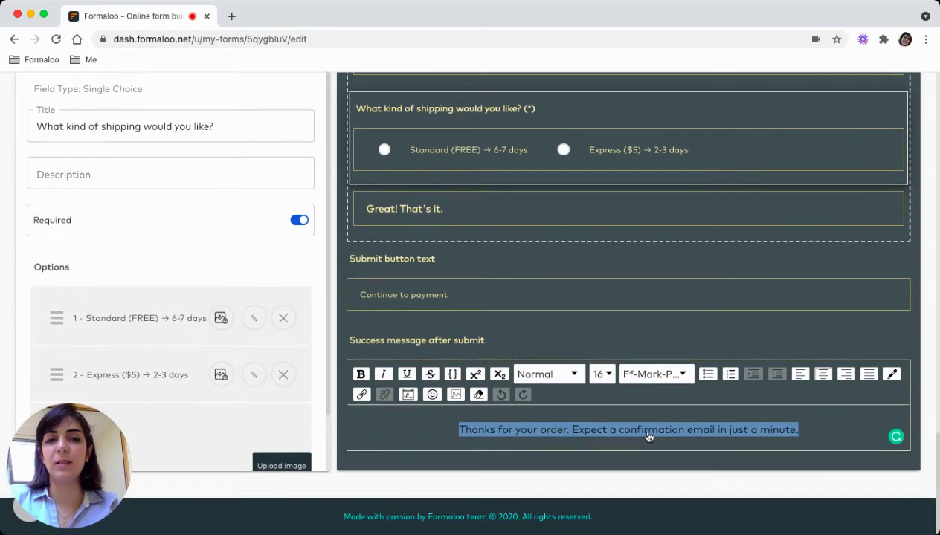
left_click(798, 431)
scroll(557, 220, "up", 1)
scroll(556, 220, "up", 15)
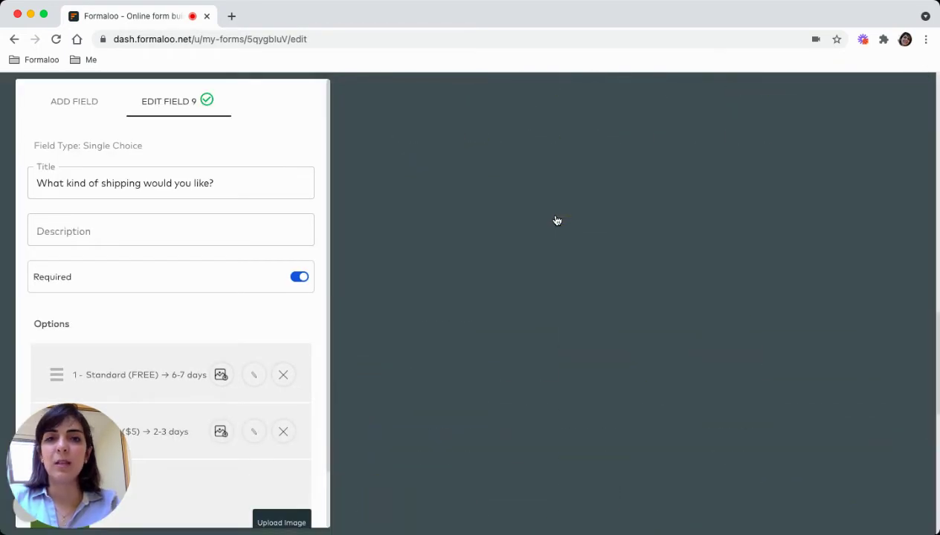
scroll(556, 220, "up", 5)
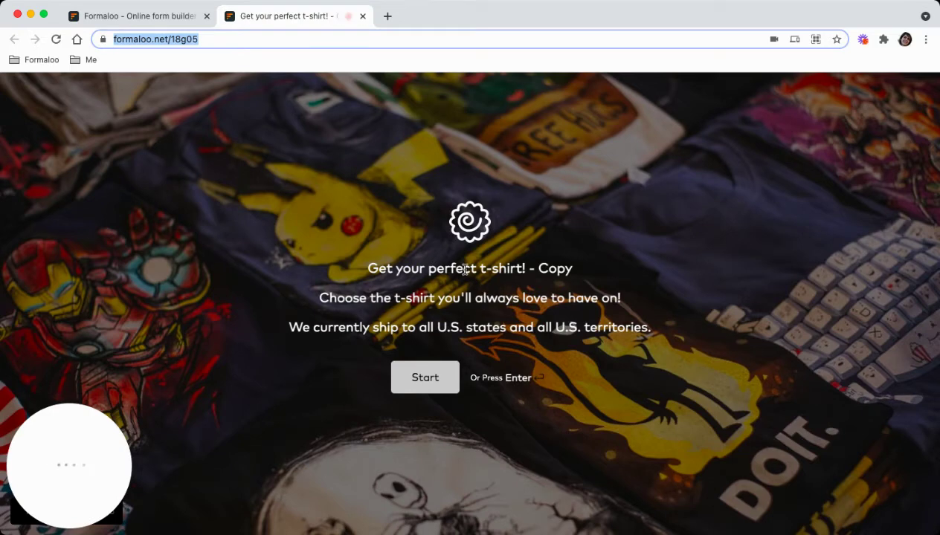
- Start the public form and answer Ironman ($16), size M and quantity 1
left_click(429, 377)
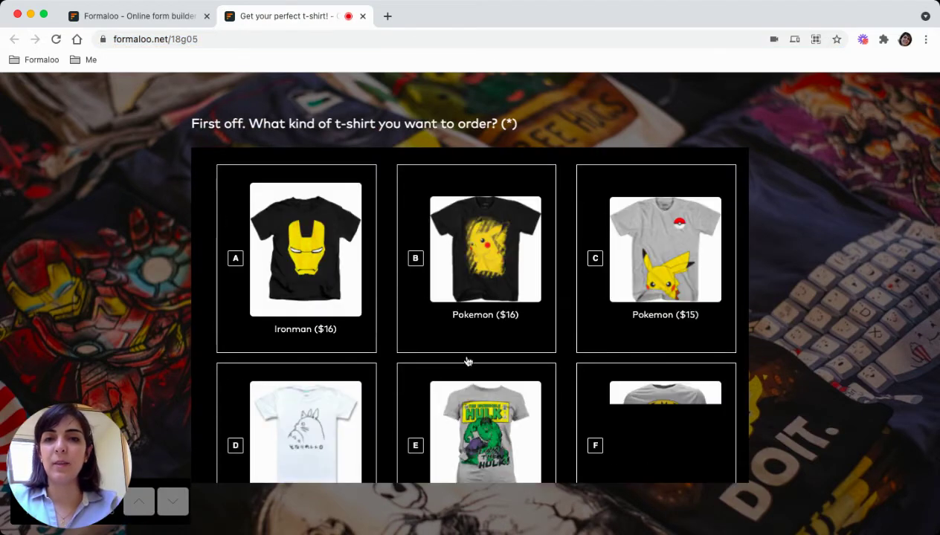
scroll(476, 329, "down", 5)
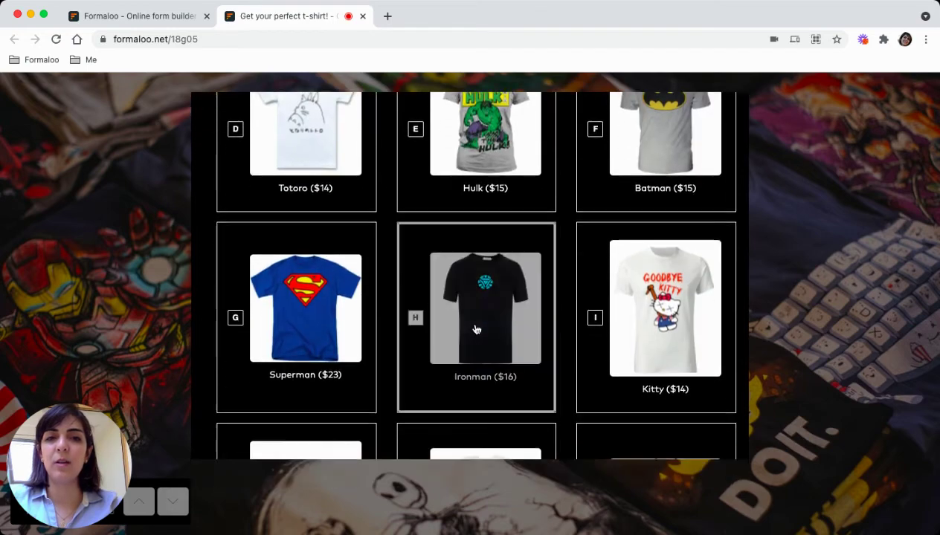
left_click(475, 329)
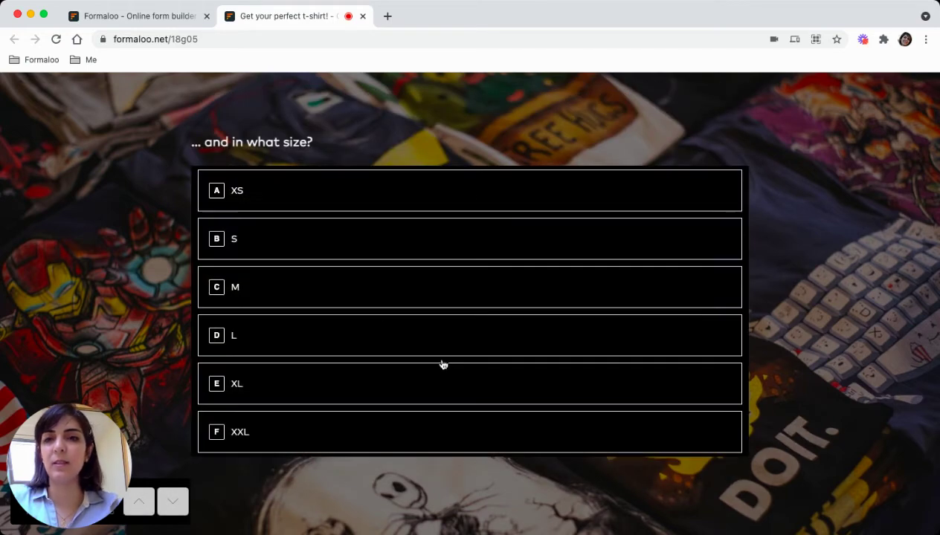
left_click(315, 292)
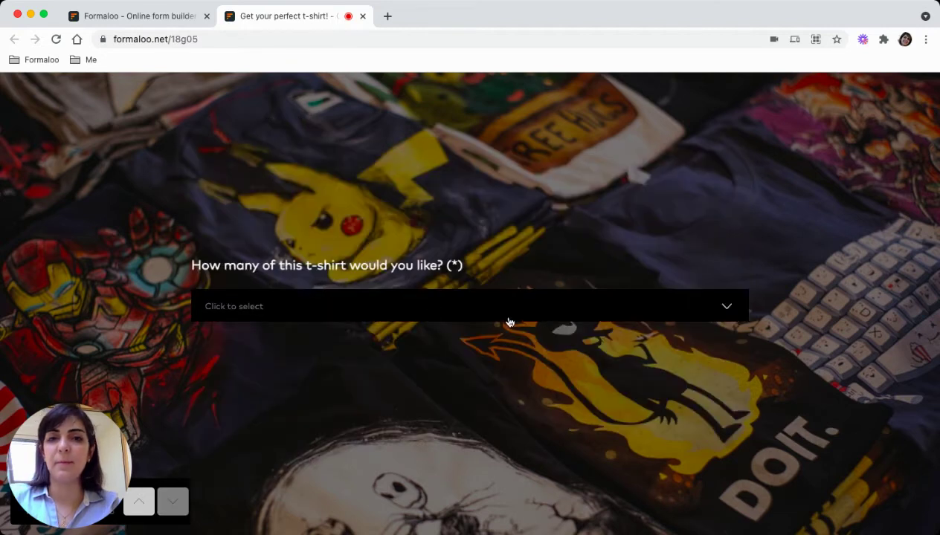
left_click(510, 320)
left_click(415, 305)
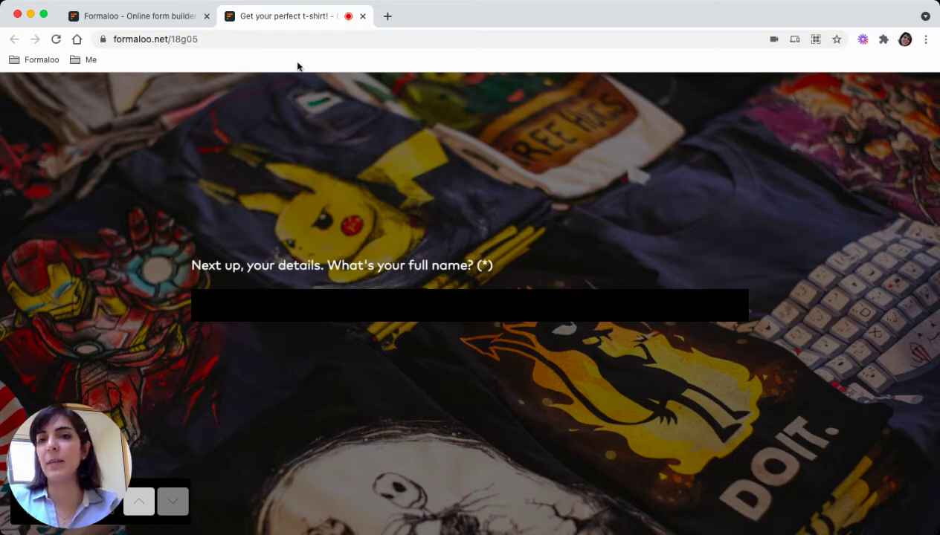
- Back in the builder tab, open the t-shirt form's Calculator from its card menu
left_click(158, 21)
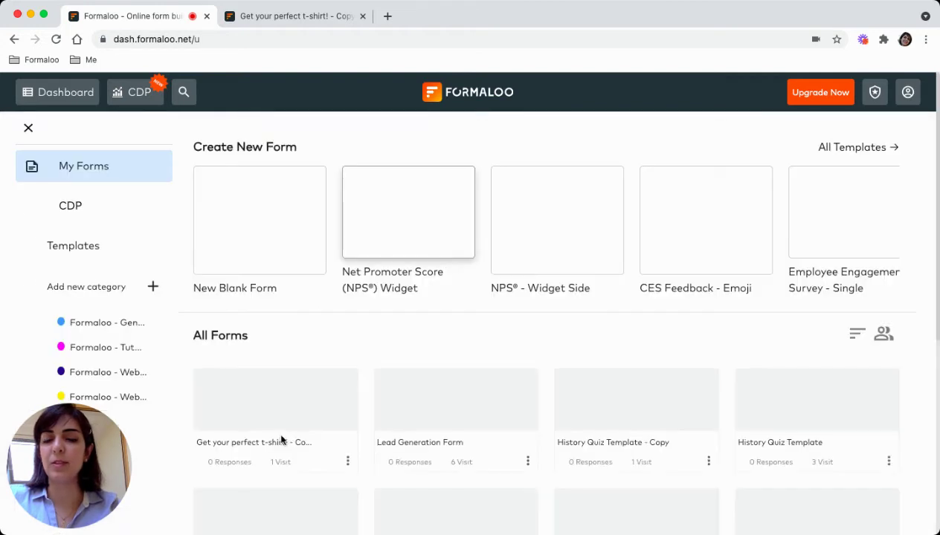
left_click(349, 463)
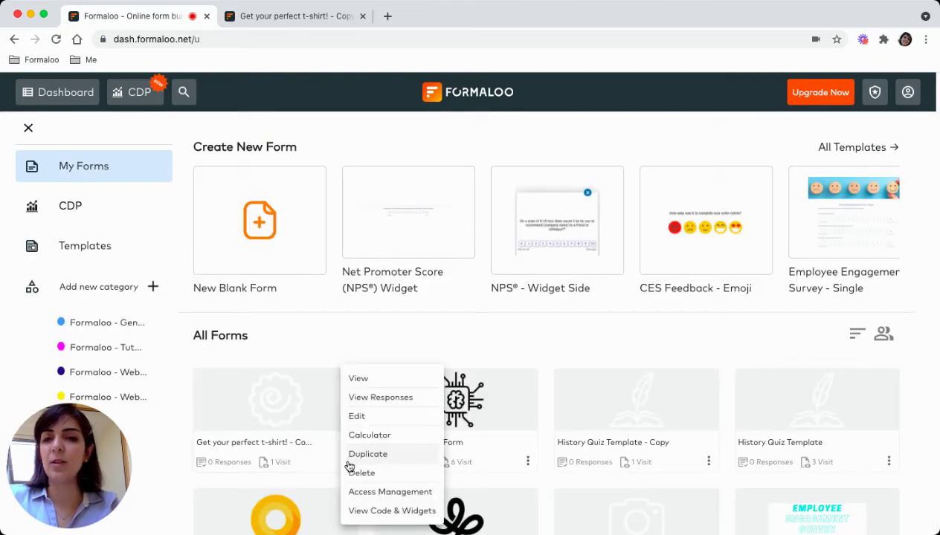
left_click(377, 436)
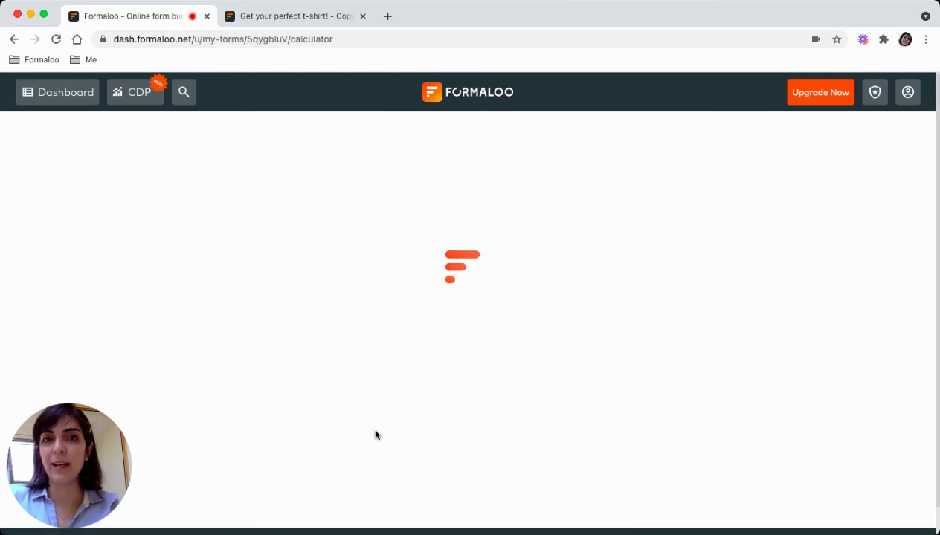
- Set the first calculator rule to match the answer Ironman ($16)
scroll(376, 435, "down", 5)
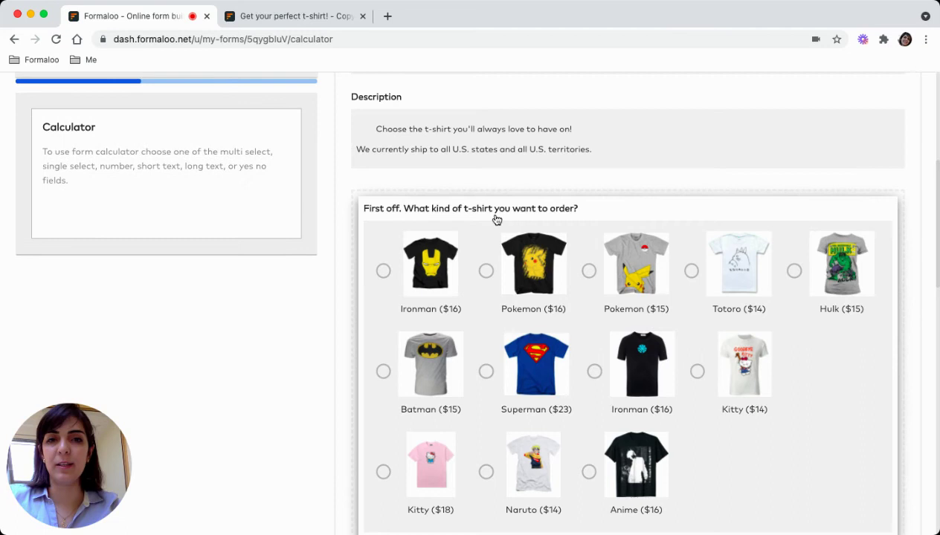
scroll(495, 220, "down", 1)
scroll(495, 220, "down", 1)
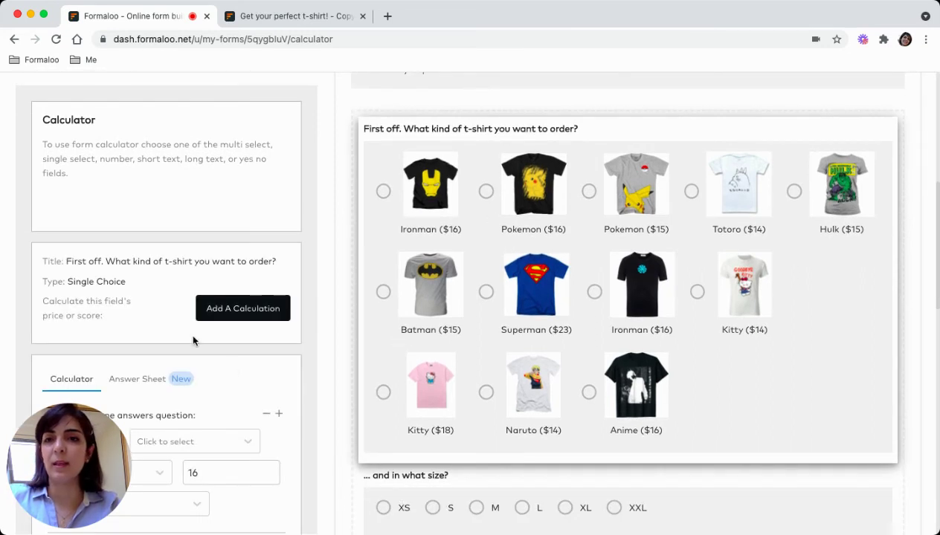
scroll(261, 323, "down", 5)
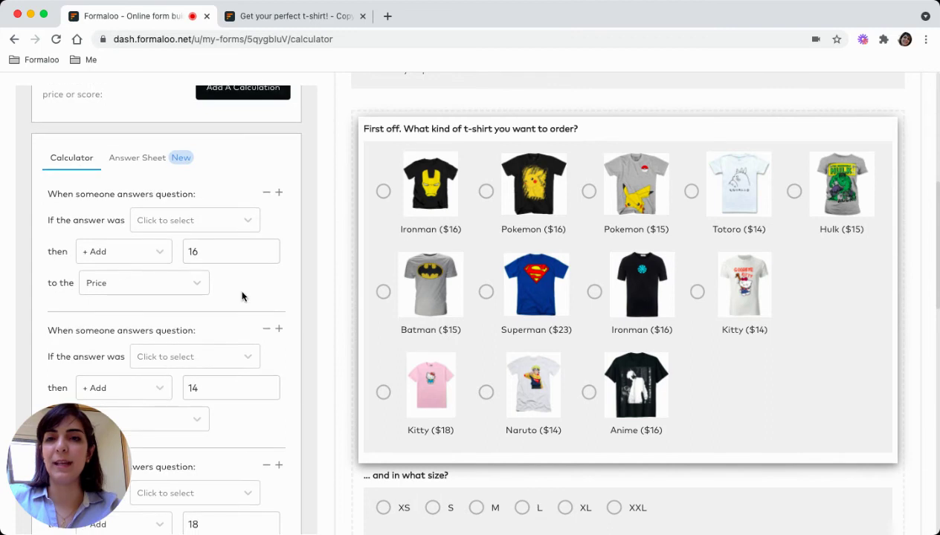
left_click(195, 221)
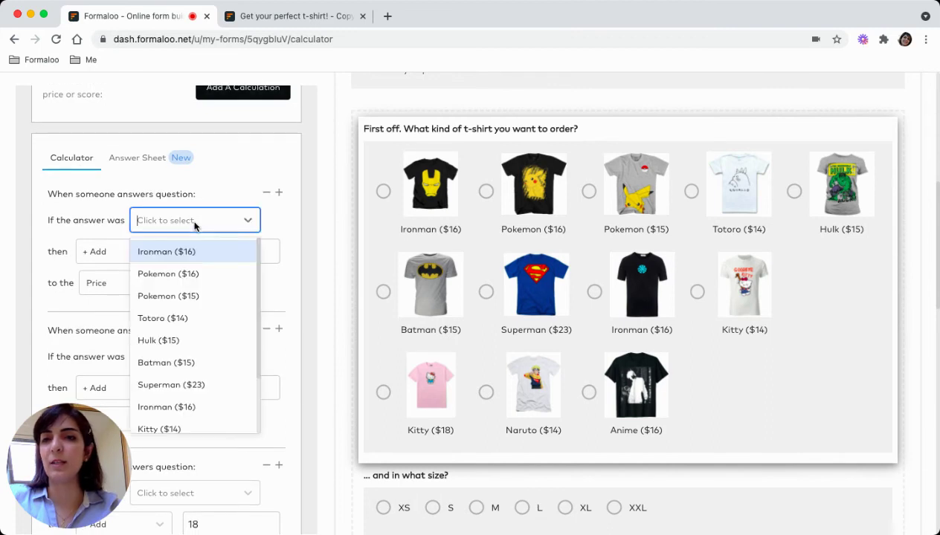
left_click(169, 254)
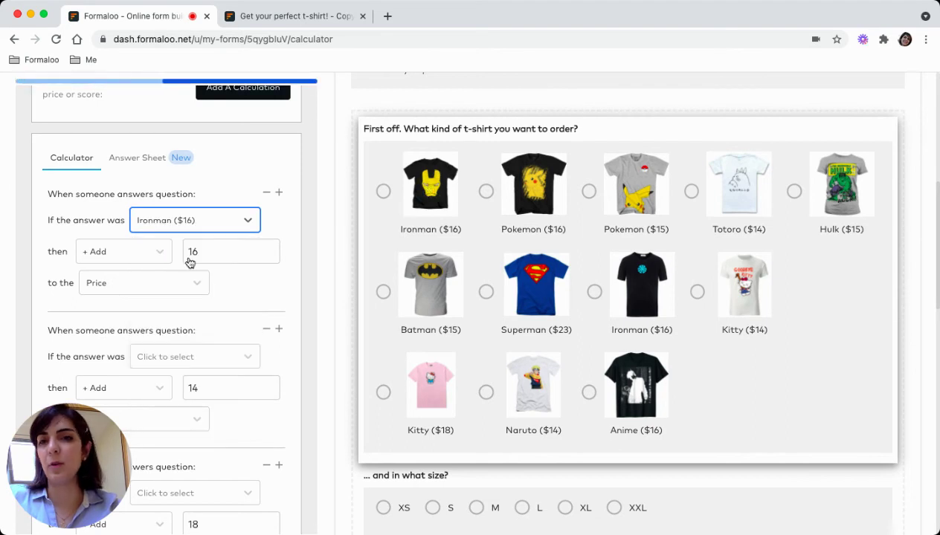
- Set the second rule to match Totoro ($14), replacing an initial Pokemon ($16) pick
left_click(220, 357)
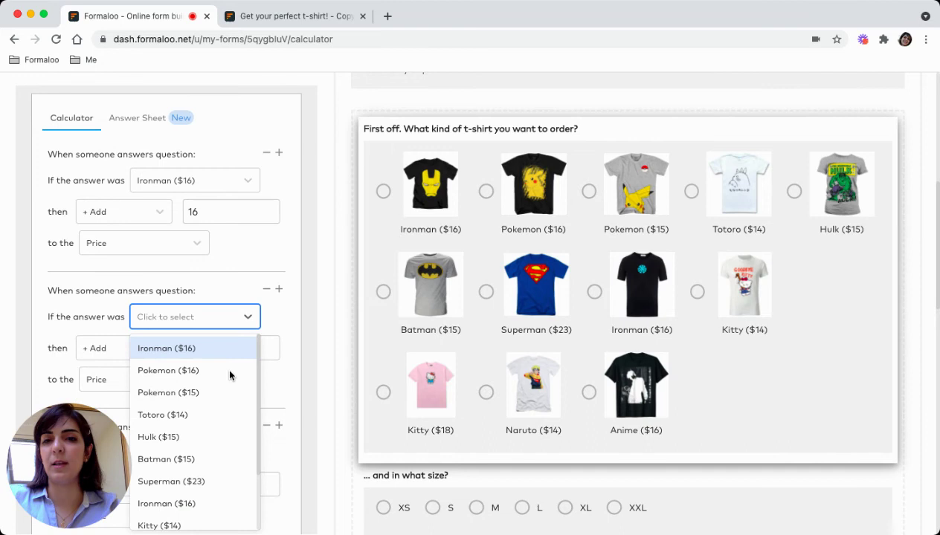
left_click(145, 378)
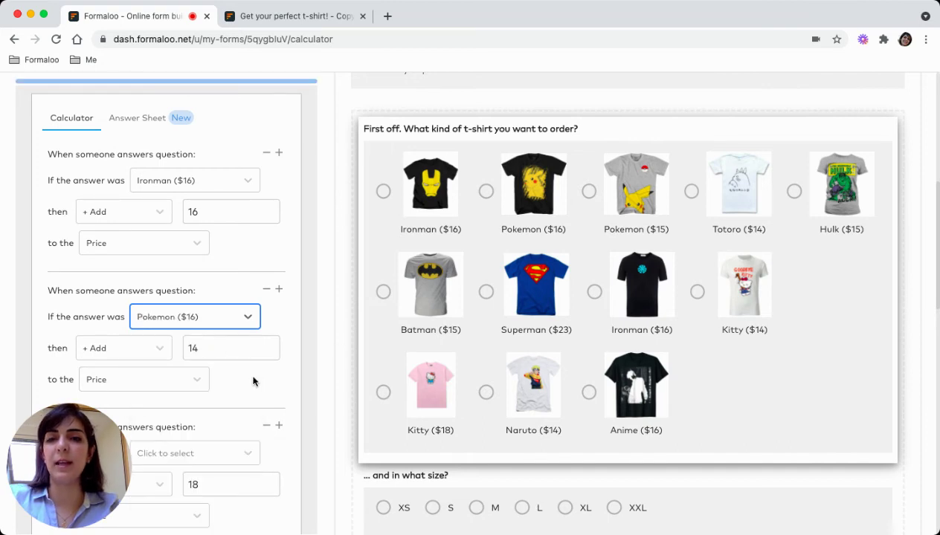
left_click(210, 319)
left_click(192, 416)
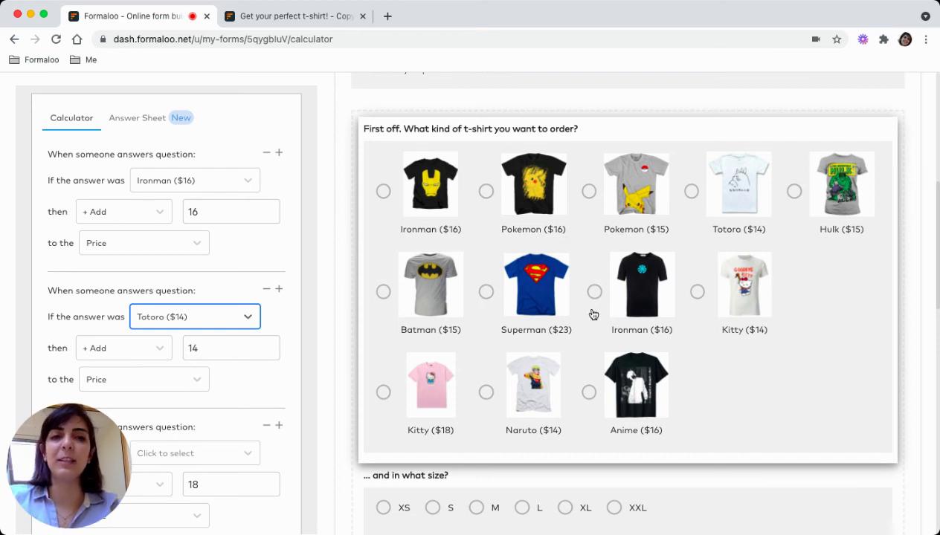
- Display the 'What kind of shipping would you like?' question's calculator, showing its rule worth 5
scroll(580, 311, "down", 4)
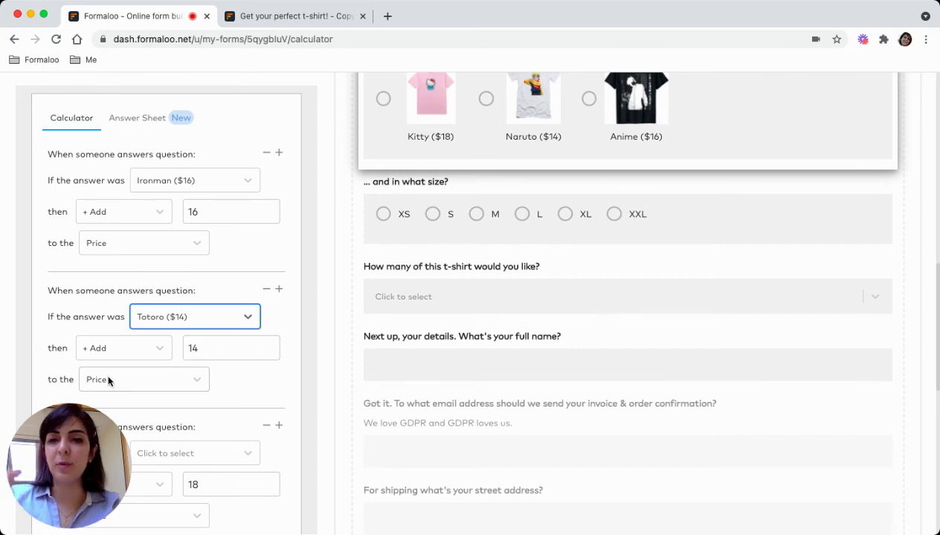
scroll(573, 207, "up", 3)
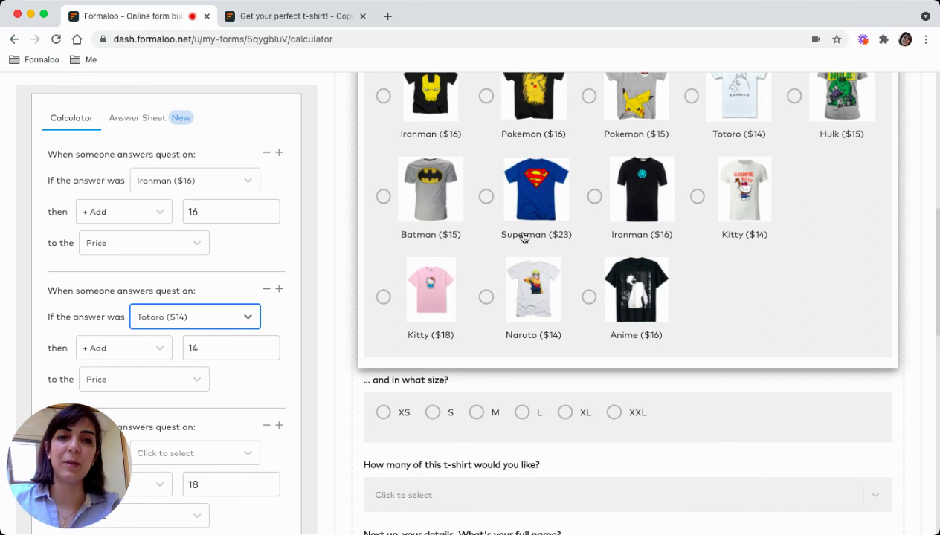
scroll(557, 249, "down", 5)
scroll(547, 276, "down", 3)
scroll(520, 279, "down", 1)
left_click(490, 294)
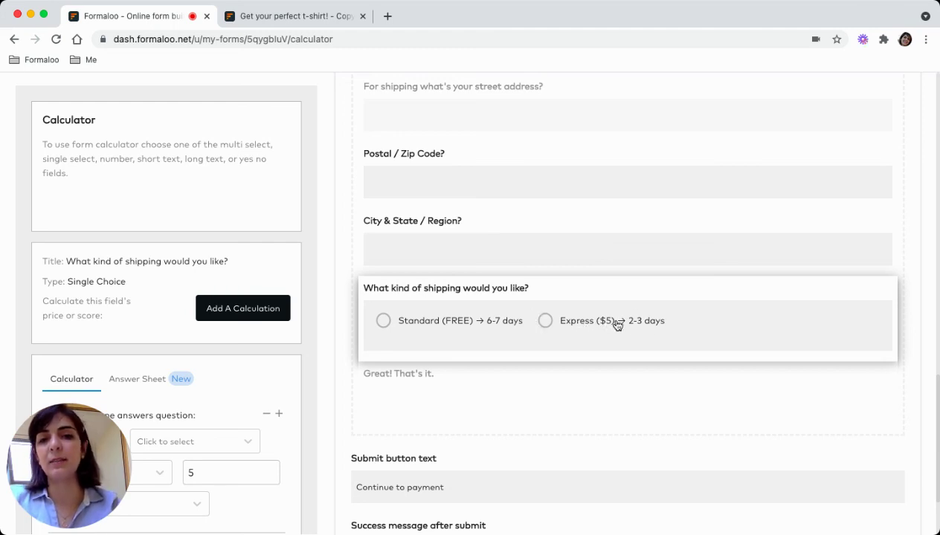
scroll(615, 323, "down", 3)
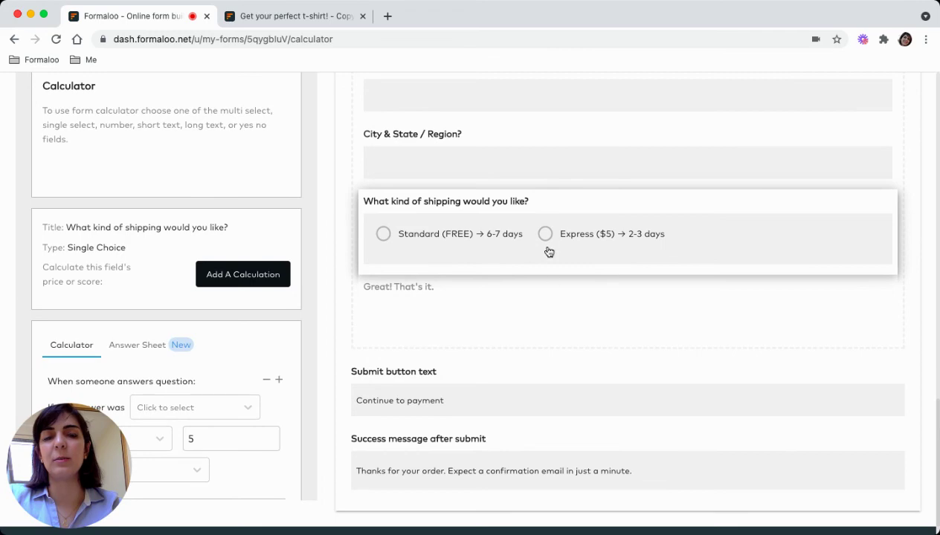